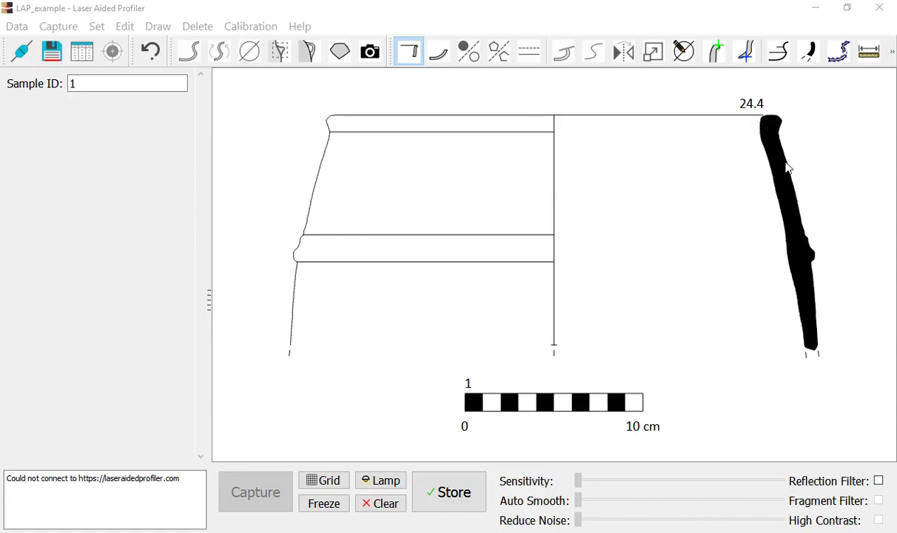
Select the black sherd profile, clearing and reselecting it once
{"action": "left_click", "coordinate": [787, 168]}
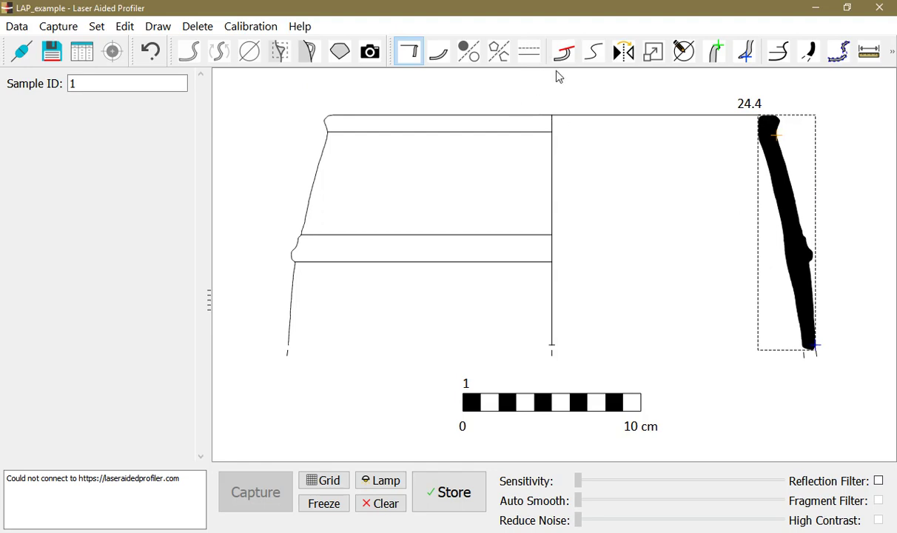
{"action": "left_click", "coordinate": [846, 192]}
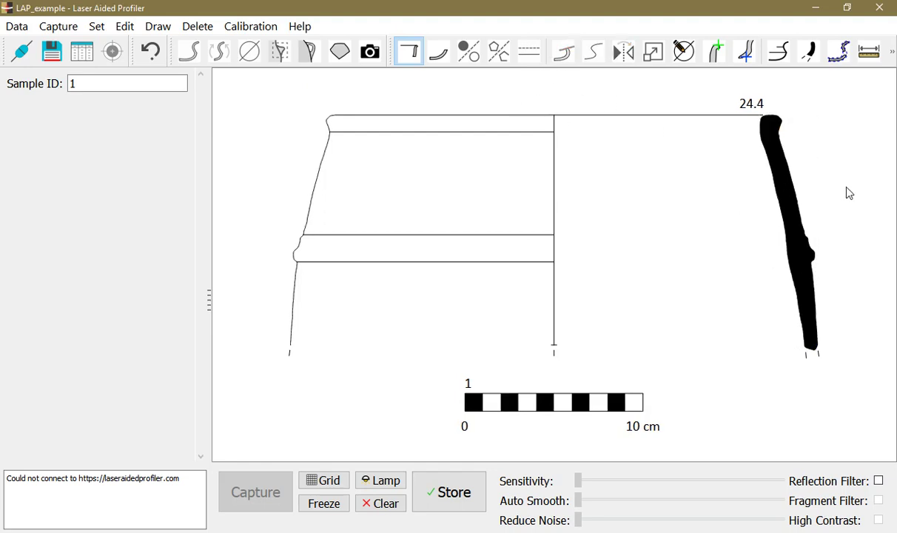
{"action": "left_click", "coordinate": [789, 210]}
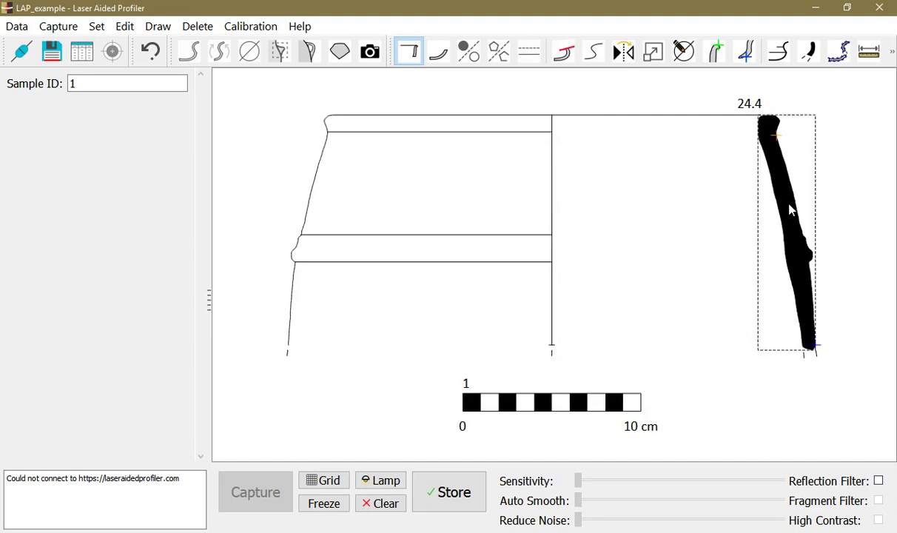
Use the Trim tool on the outer-wall bulge to cut it off the profile
{"action": "left_click", "coordinate": [560, 61]}
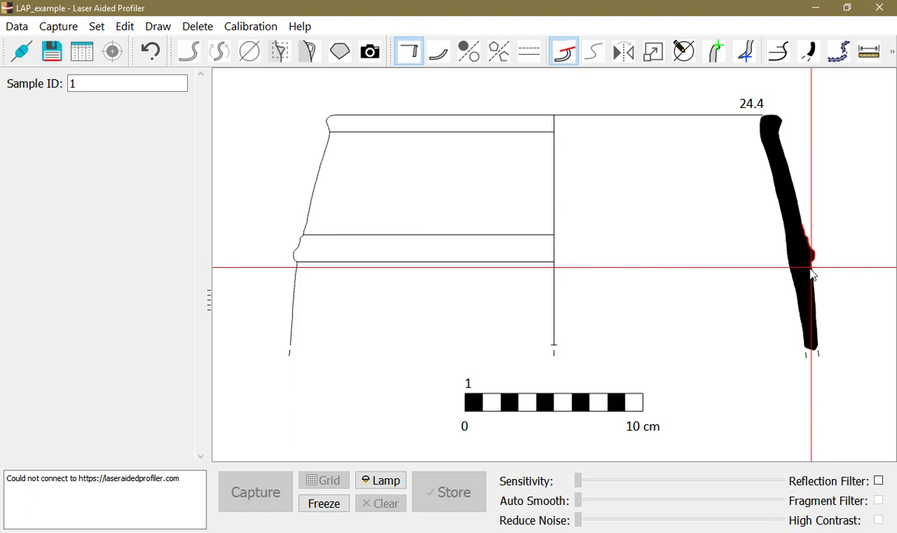
{"action": "left_click", "coordinate": [812, 275]}
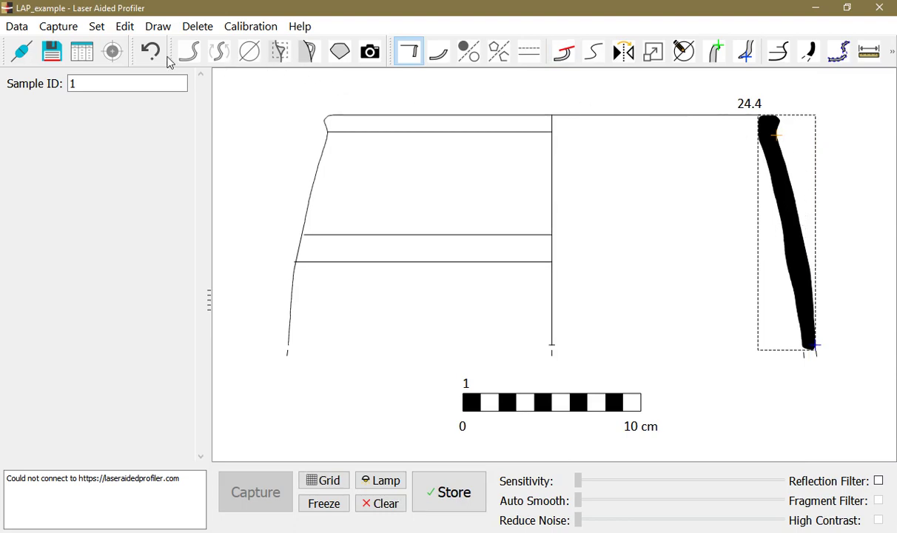
Undo the trim and trace the profile's outer edge from the rim to the base
{"action": "left_click", "coordinate": [155, 57]}
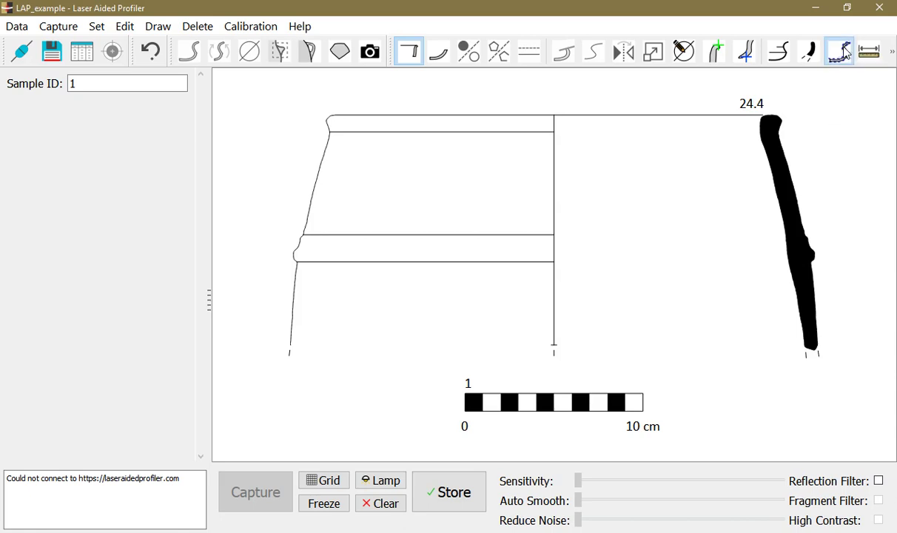
{"action": "left_click", "coordinate": [842, 52]}
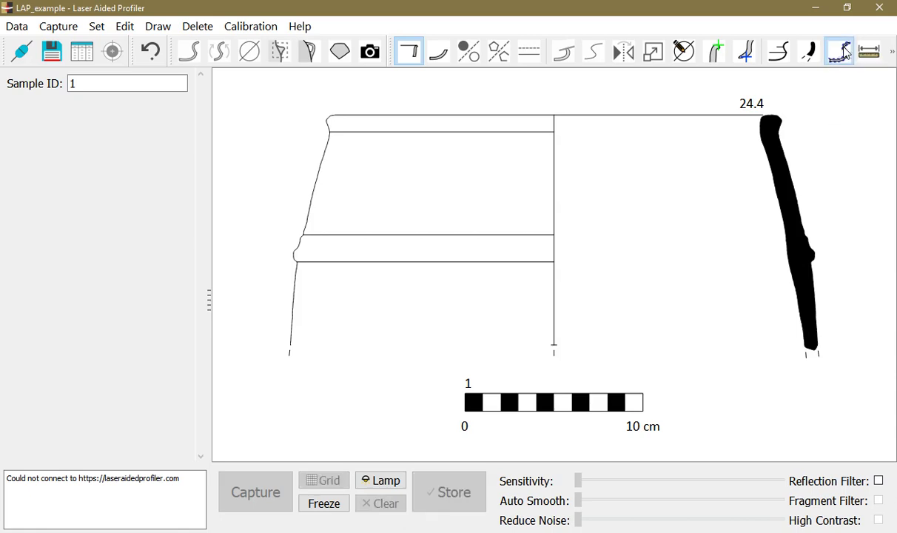
End the outer-edge trace at the base and add it as a Detail-type trace
{"action": "left_click", "coordinate": [822, 345]}
{"action": "left_click", "coordinate": [454, 274]}
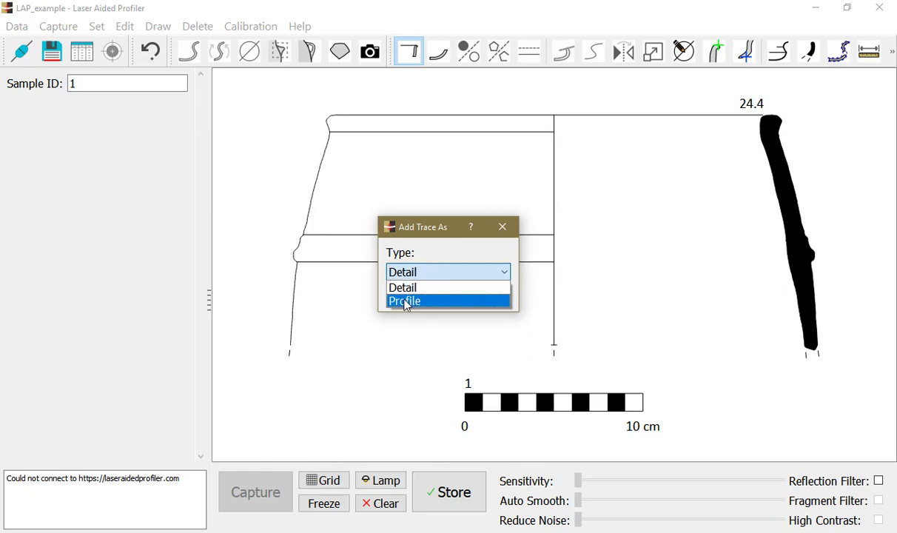
{"action": "left_click", "coordinate": [411, 270]}
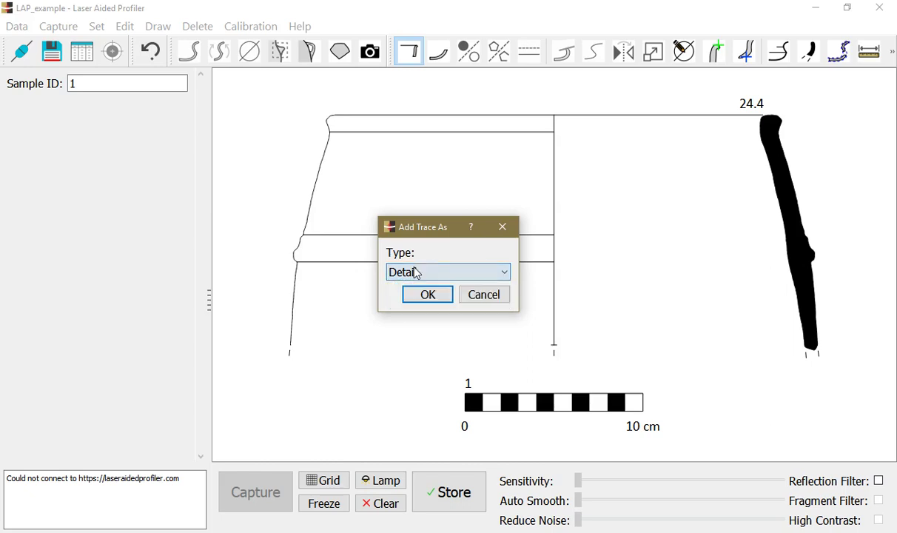
{"action": "left_click", "coordinate": [418, 297]}
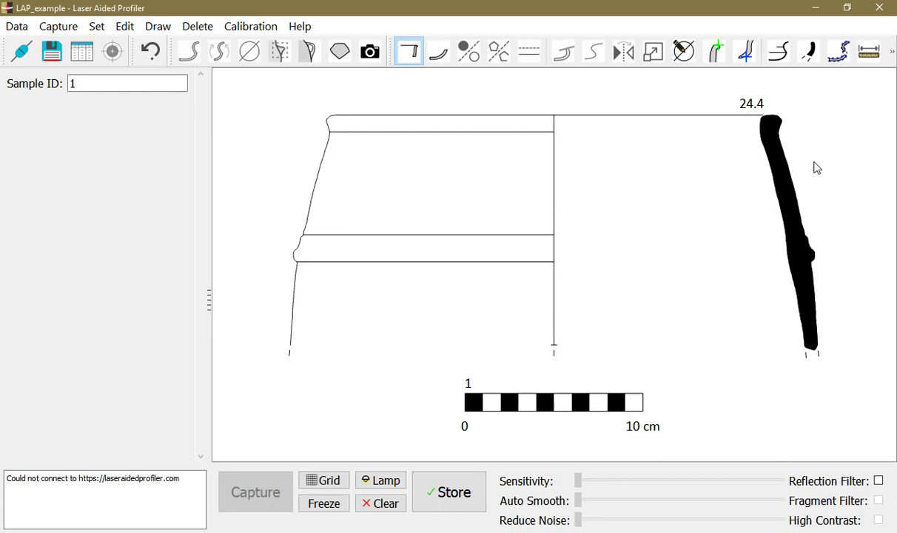
Box-select the black sherd profile, then pick the outer-wall line near its top
{"action": "mouse_move", "coordinate": [808, 164]}
{"action": "left_mouse_down"}
{"action": "mouse_move", "coordinate": [786, 181]}
{"action": "mouse_move", "coordinate": [831, 188]}
{"action": "mouse_move", "coordinate": [804, 188]}
{"action": "mouse_move", "coordinate": [825, 196]}
{"action": "mouse_move", "coordinate": [773, 194]}
{"action": "mouse_move", "coordinate": [790, 198]}
{"action": "left_mouse_up"}
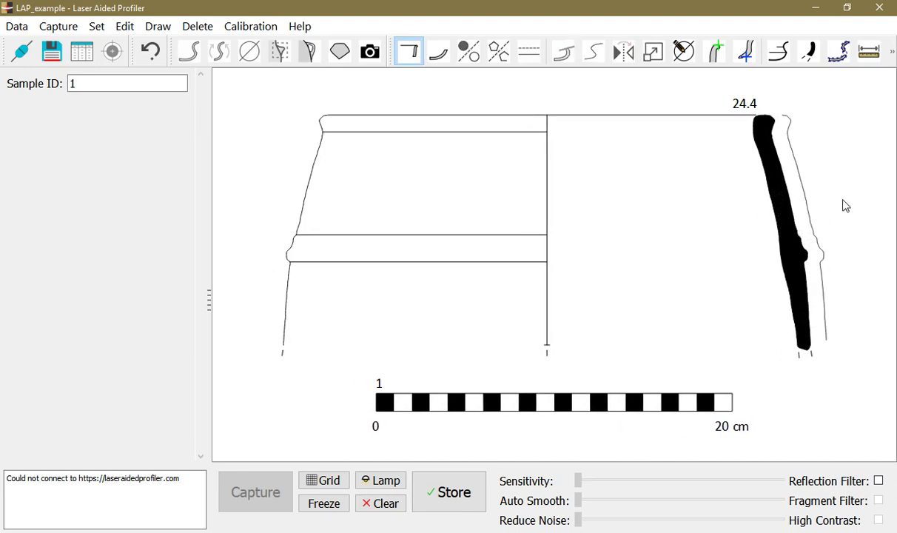
{"action": "left_click", "coordinate": [798, 170]}
Trim the parallel line below the bulge, then nudge the remaining thin line slightly right
{"action": "left_click", "coordinate": [563, 51]}
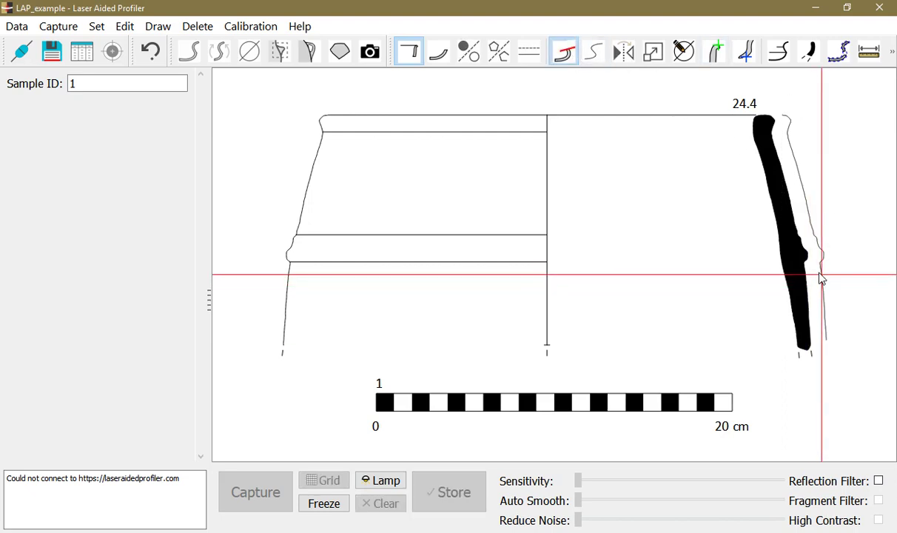
{"action": "left_click_drag", "start_coordinate": [821, 278], "coordinate": [821, 343]}
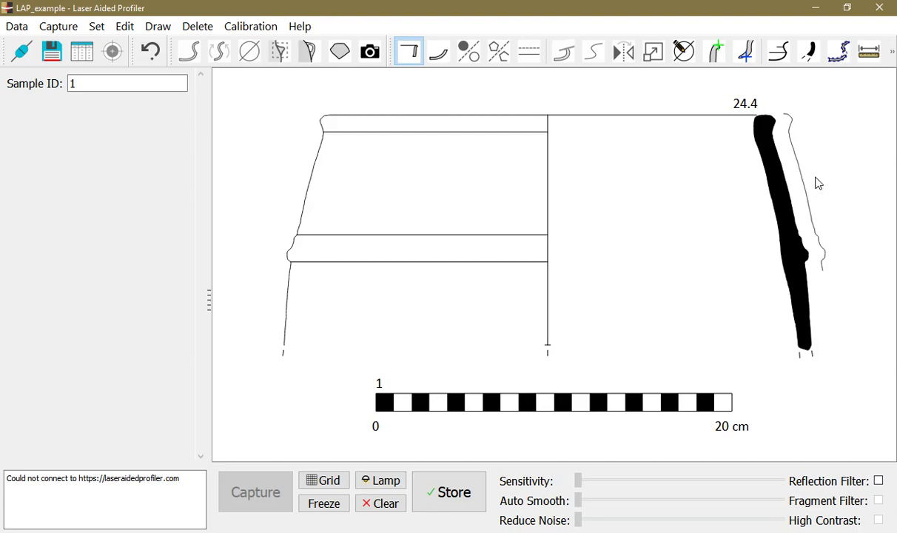
{"action": "left_click", "coordinate": [798, 171]}
{"action": "mouse_move", "coordinate": [797, 171]}
{"action": "left_mouse_down"}
{"action": "mouse_move", "coordinate": [814, 172]}
{"action": "mouse_move", "coordinate": [801, 156]}
{"action": "mouse_move", "coordinate": [803, 164]}
{"action": "left_mouse_up"}
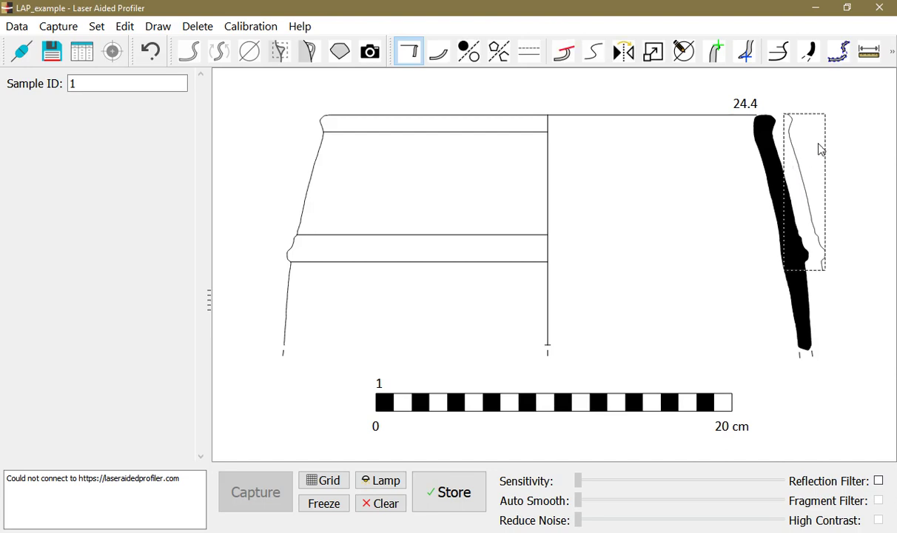
Merge the thin line into the profile, cut off the rim's outer bulge, and zoom out to the full drawing
{"action": "left_click", "coordinate": [820, 149]}
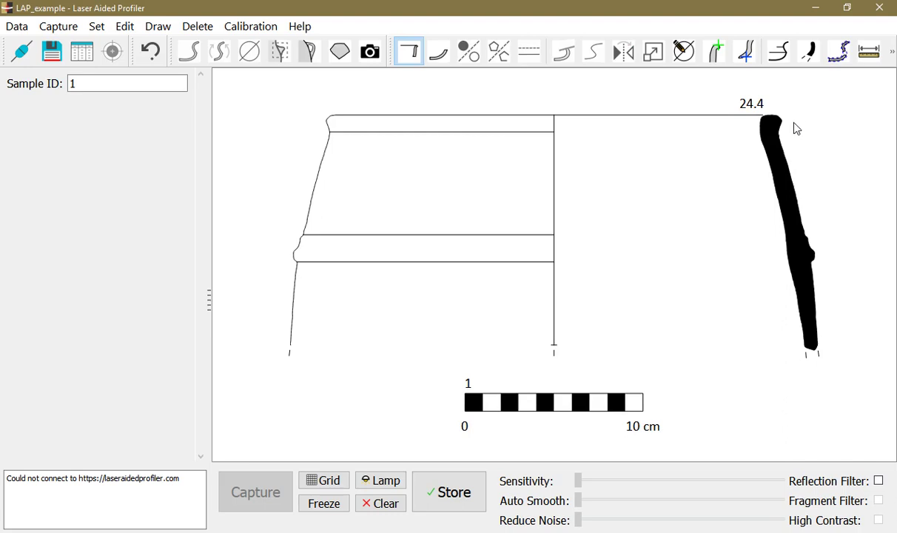
{"action": "scroll", "coordinate": [792, 111], "scroll_direction": "up", "scroll_amount": 3}
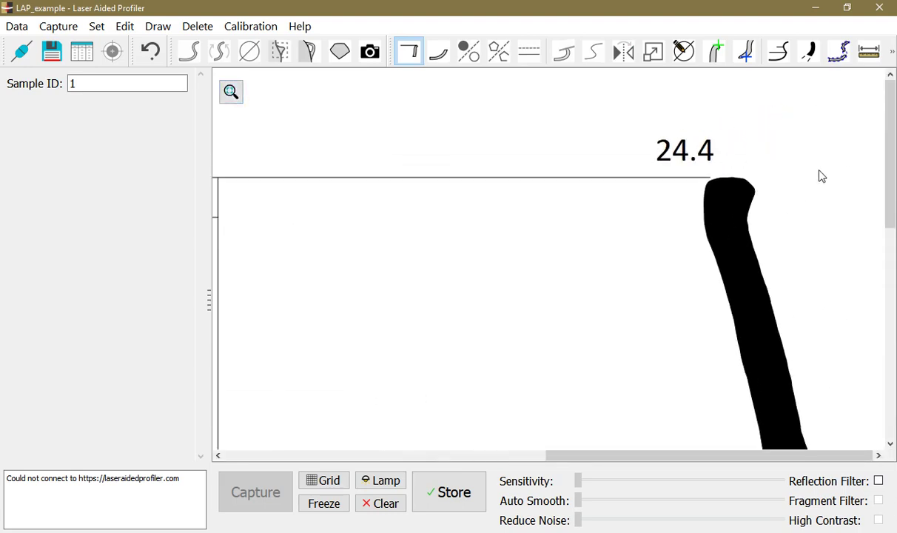
{"action": "scroll", "coordinate": [702, 252], "scroll_direction": "up", "scroll_amount": 1}
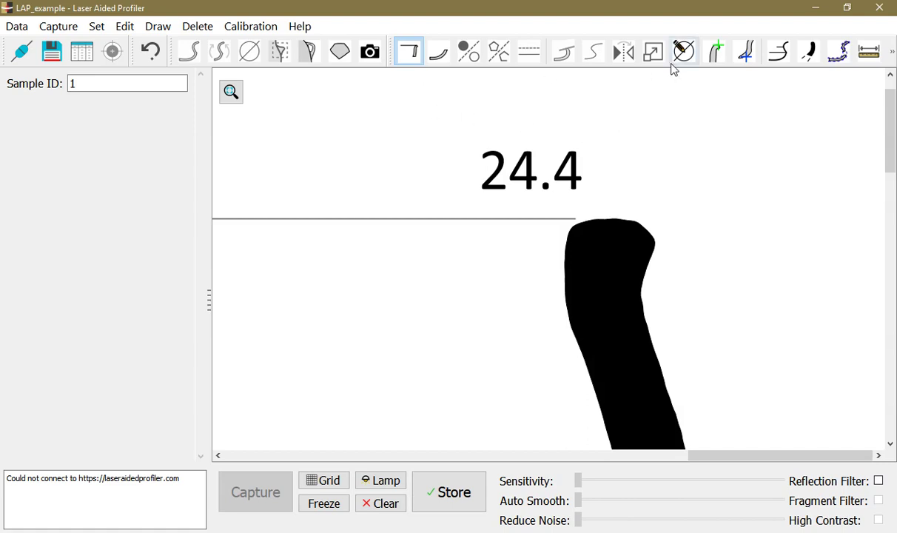
{"action": "left_click", "coordinate": [634, 239]}
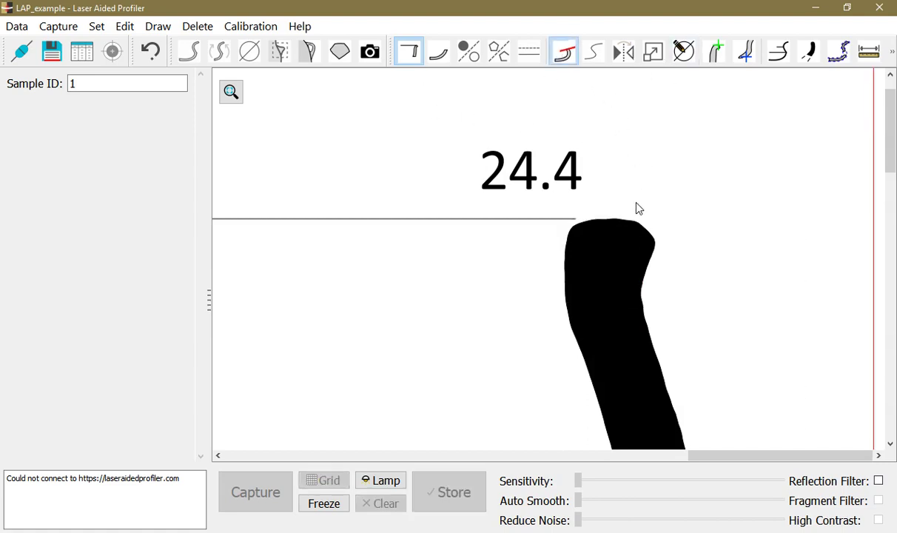
{"action": "left_click_drag", "start_coordinate": [655, 235], "coordinate": [645, 278]}
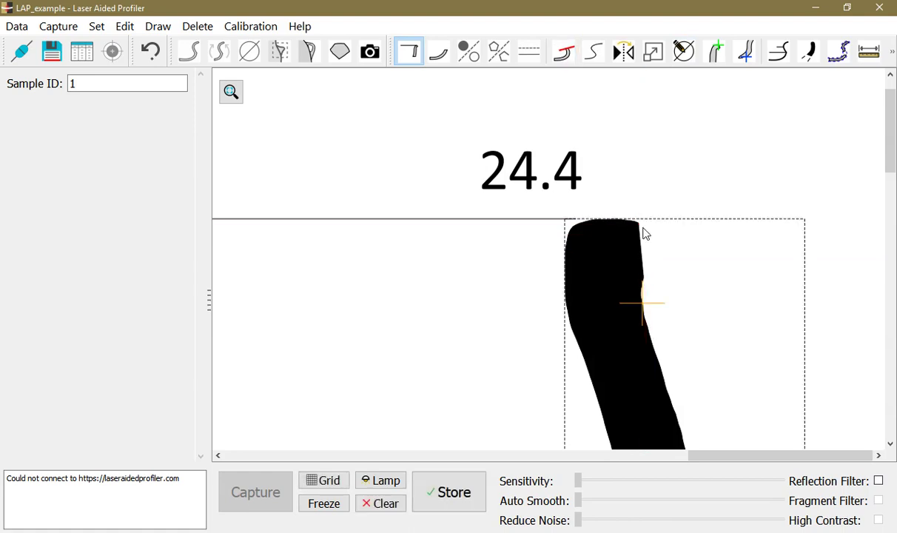
{"action": "left_click", "coordinate": [839, 53]}
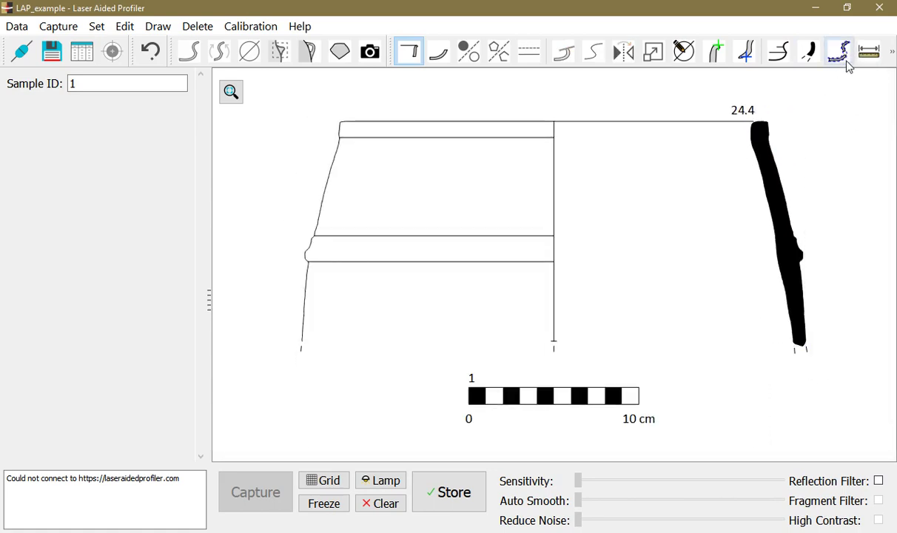
Trace a new outline from the rim along the profile edge and around the rim top
{"action": "left_click", "coordinate": [841, 53]}
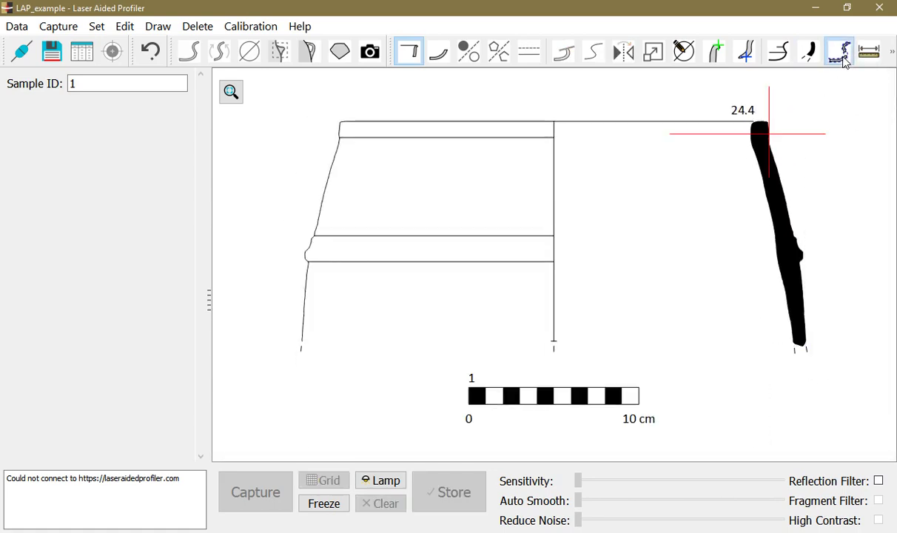
{"action": "left_click", "coordinate": [762, 129]}
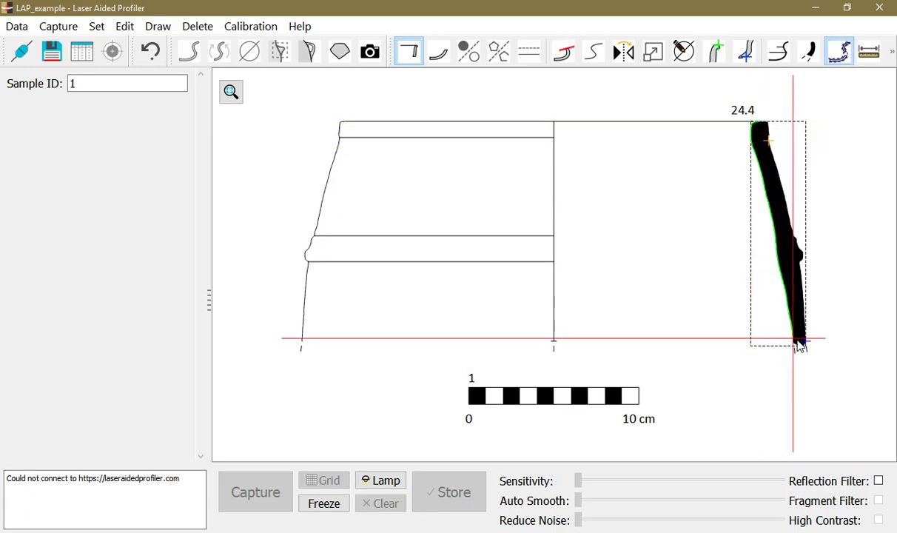
{"action": "left_click", "coordinate": [802, 250]}
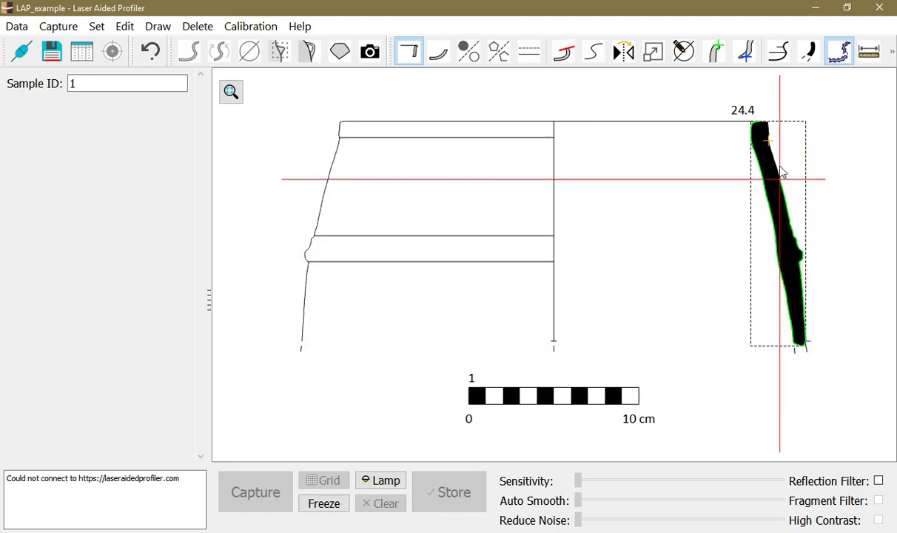
{"action": "scroll", "coordinate": [780, 164], "scroll_direction": "up", "scroll_amount": 3}
{"action": "scroll", "coordinate": [818, 172], "scroll_direction": "up", "scroll_amount": 4}
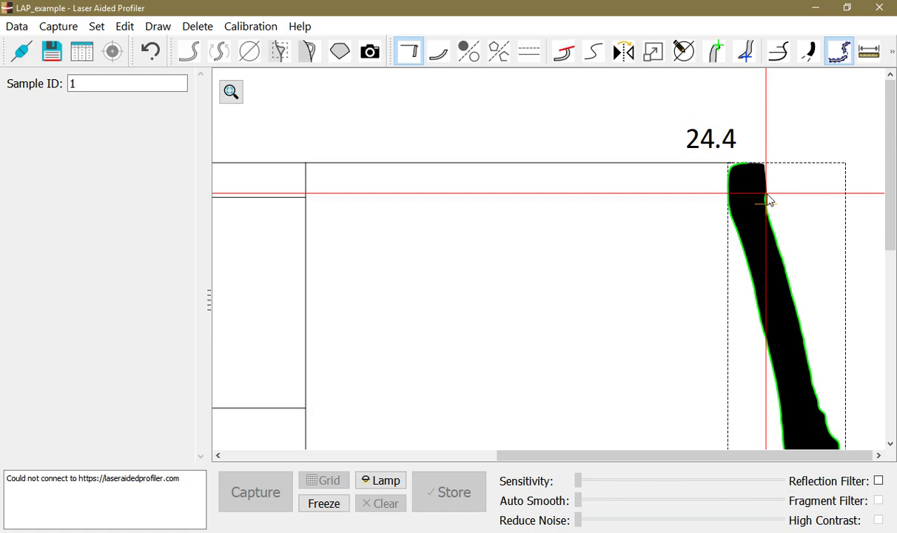
{"action": "left_click_drag", "start_coordinate": [768, 200], "coordinate": [781, 185]}
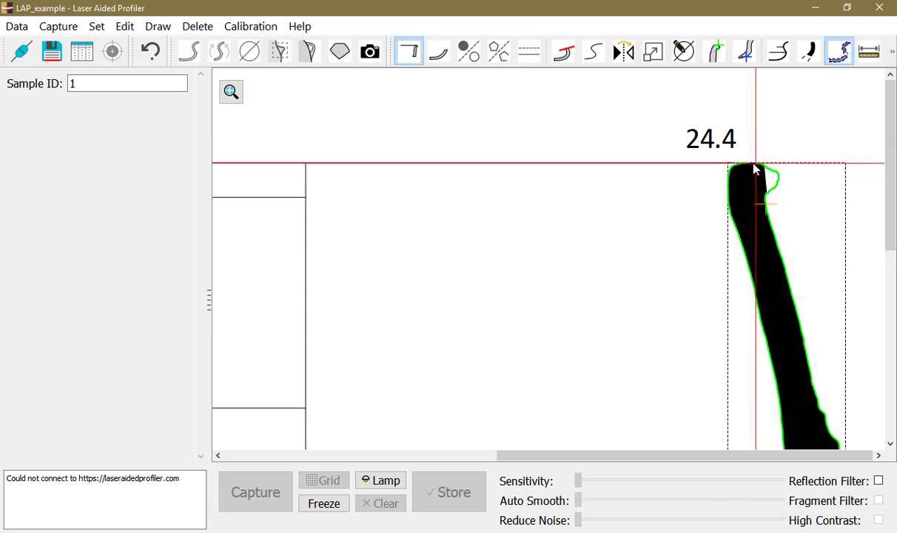
Finish the rim trace, add it as a Profile-type trace, and select the updated profile
{"action": "left_click", "coordinate": [747, 169]}
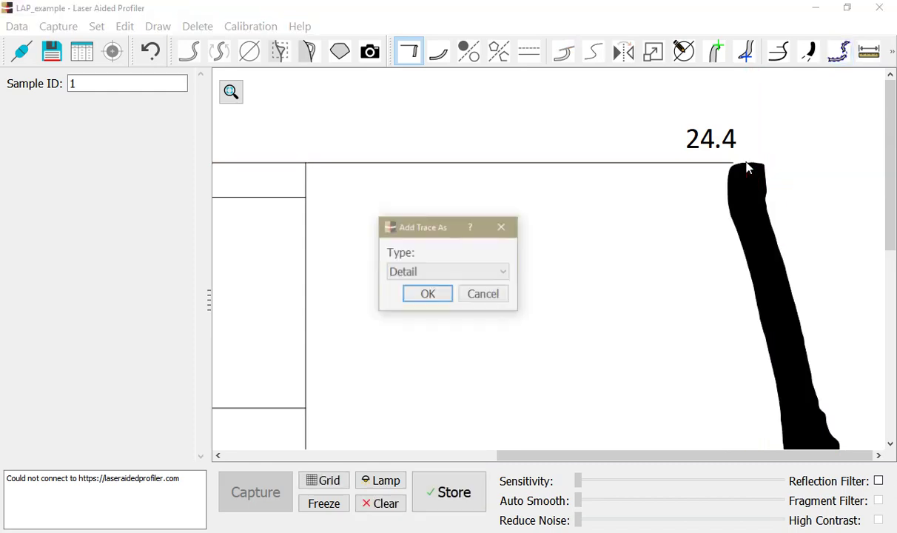
{"action": "left_click", "coordinate": [427, 274]}
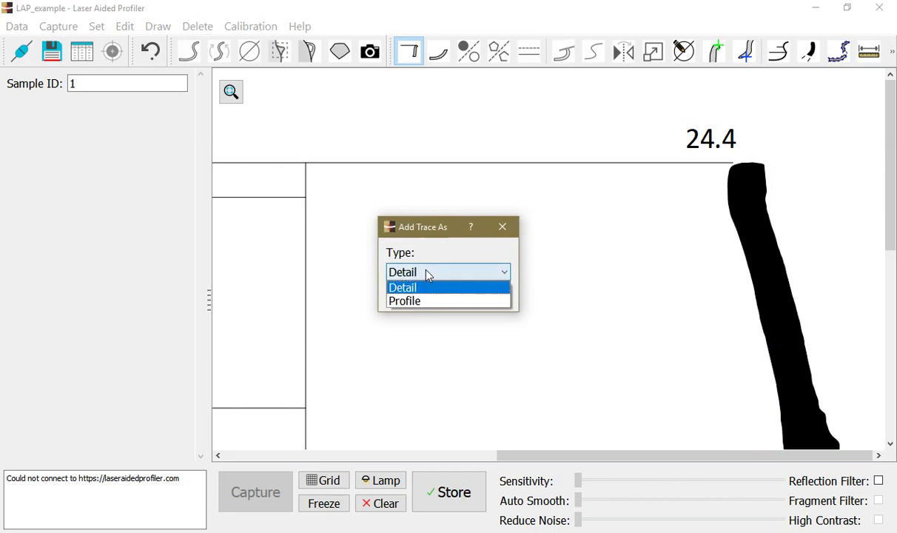
{"action": "left_click", "coordinate": [400, 301]}
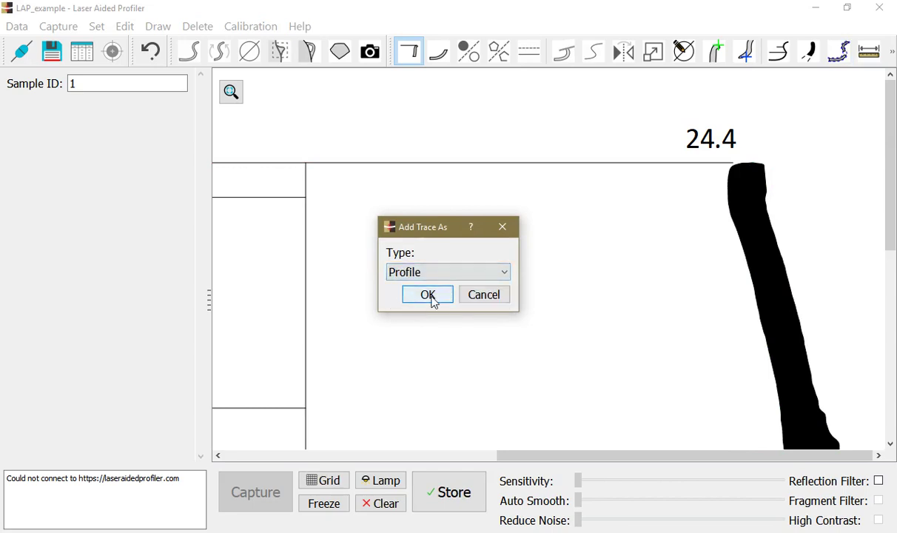
{"action": "left_click", "coordinate": [431, 299]}
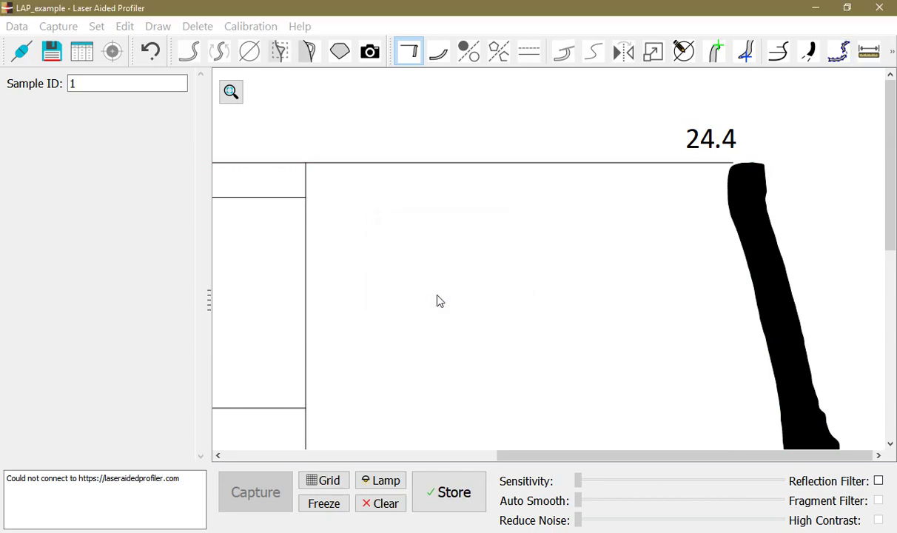
{"action": "left_click", "coordinate": [764, 207]}
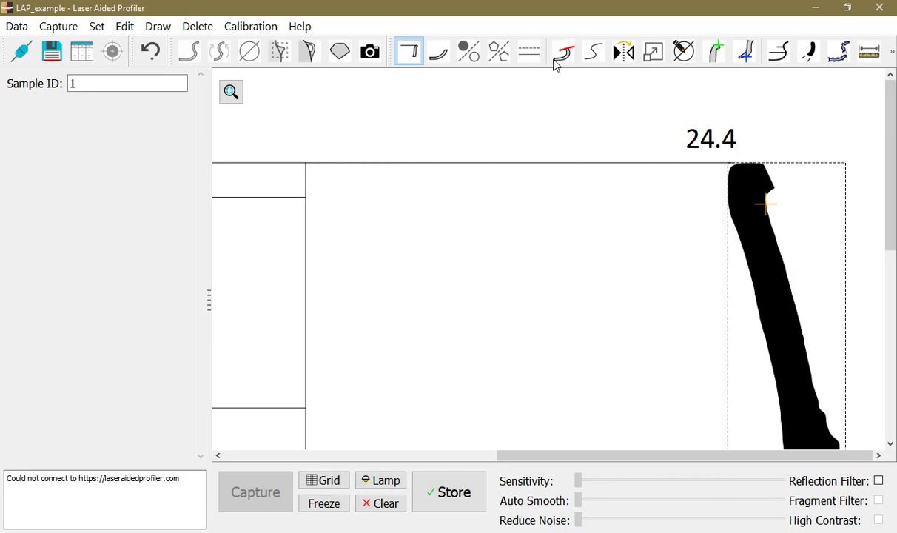
Raise the Smoothen Elements slider, apply it to the profile, and zoom in slightly
{"action": "left_click", "coordinate": [593, 51]}
{"action": "left_click_drag", "start_coordinate": [156, 439], "coordinate": [284, 442]}
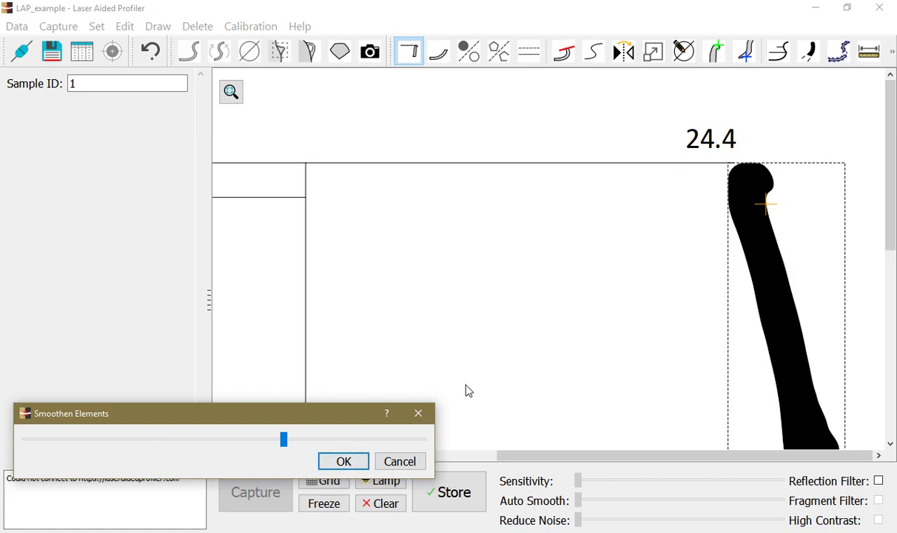
{"action": "left_click", "coordinate": [338, 462]}
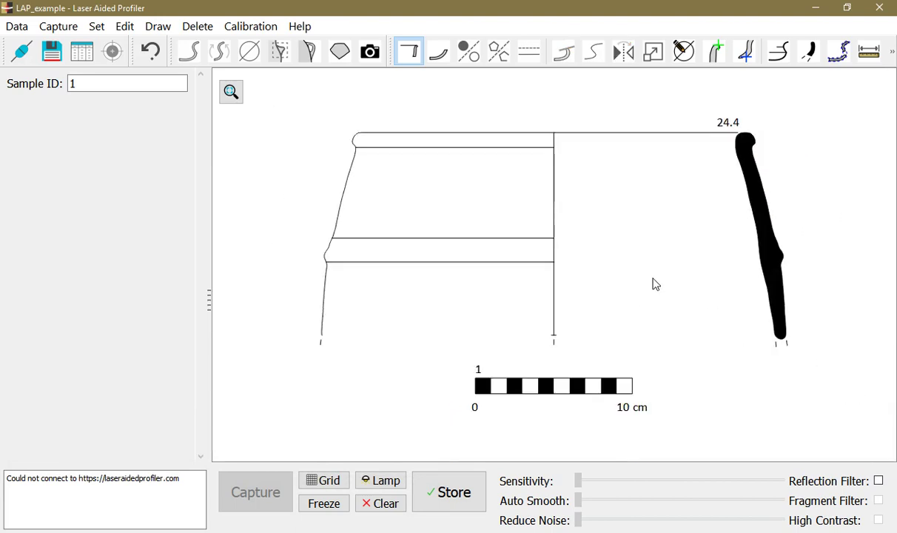
{"action": "scroll", "coordinate": [747, 154], "scroll_direction": "up", "scroll_amount": 1}
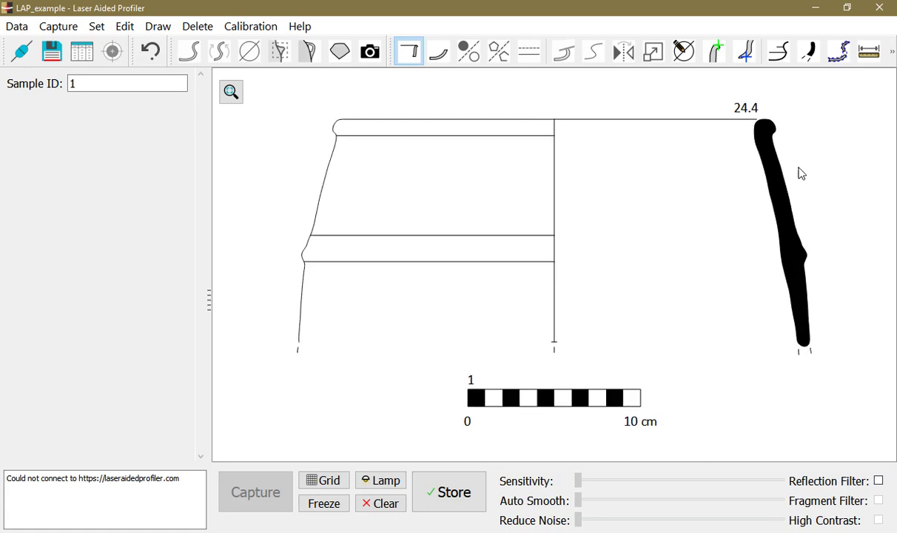